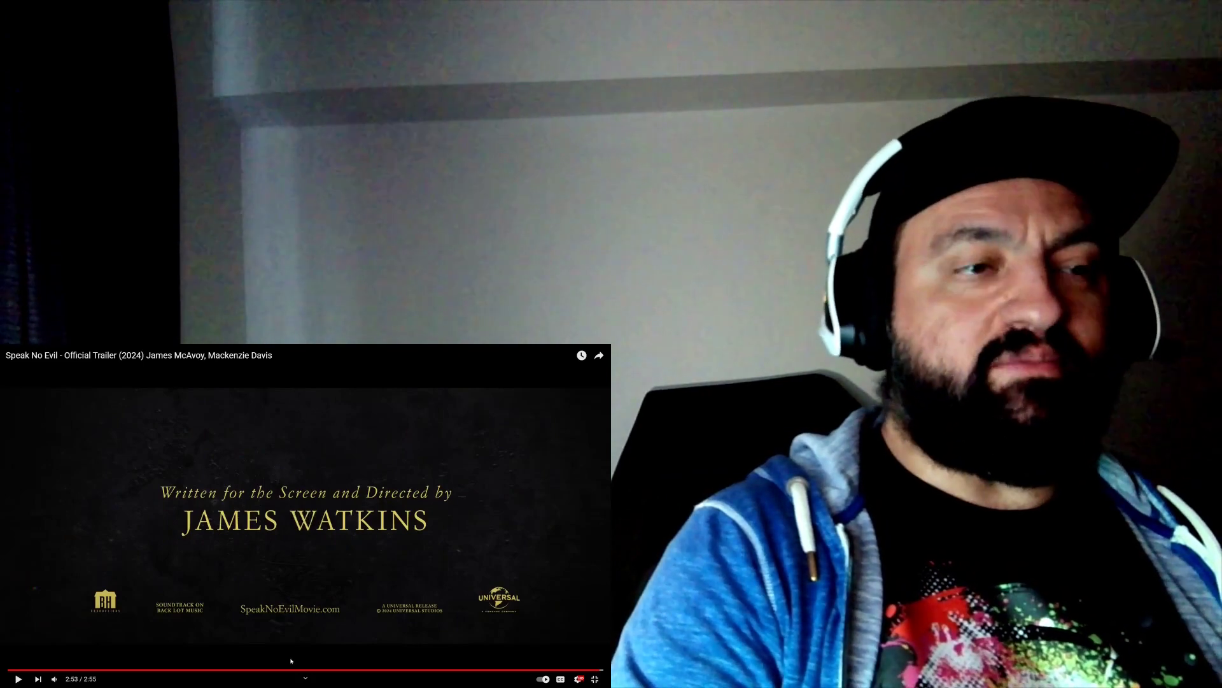
{"action": "mouse_move", "coordinate": [287, 669]}
{"action": "left_mouse_down"}
{"action": "mouse_move", "coordinate": [349, 670]}
{"action": "mouse_move", "coordinate": [334, 672]}
{"action": "left_mouse_up"}
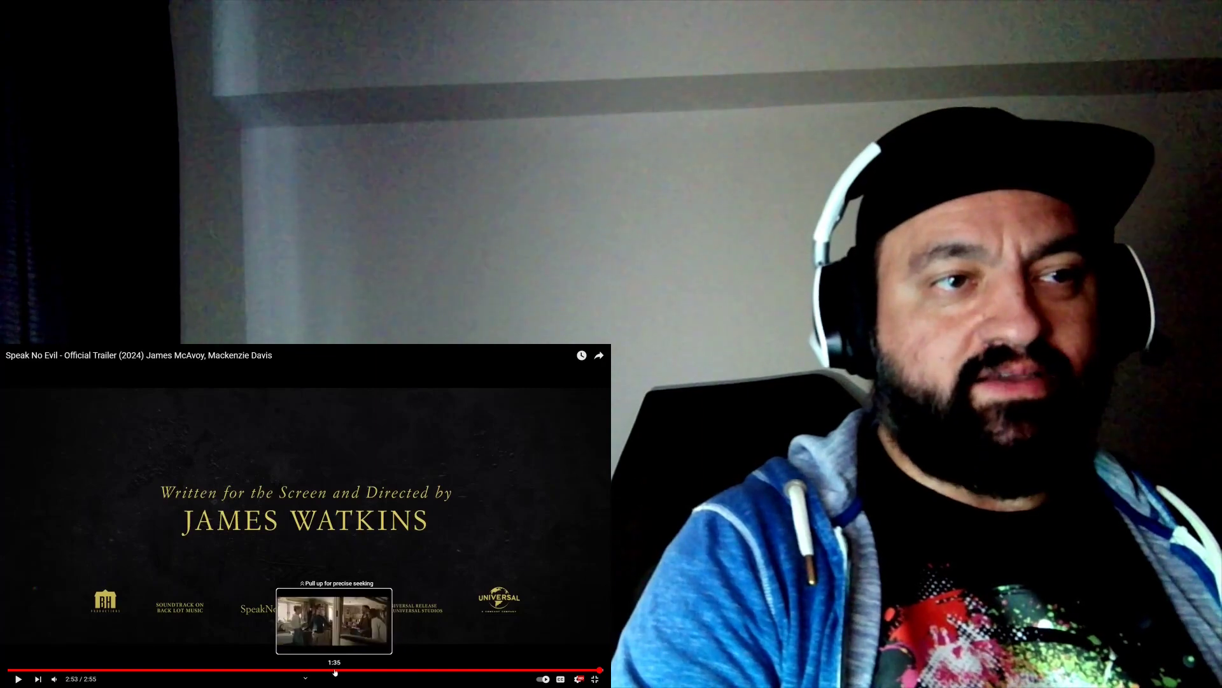